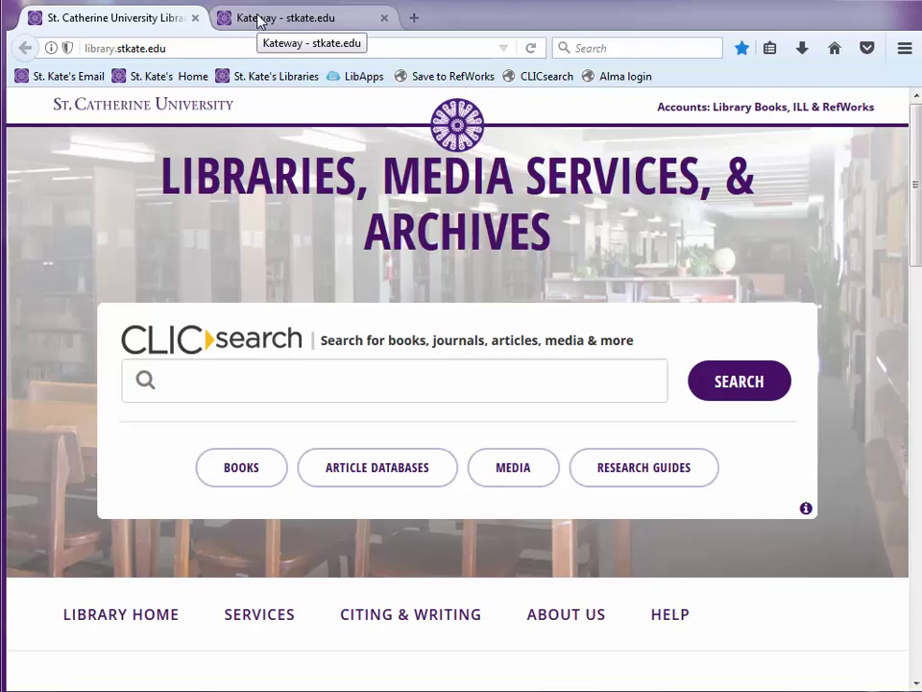
From the Kateway portal, open Library and Media Services under Campus Resources in a new tab.
click(259, 22)
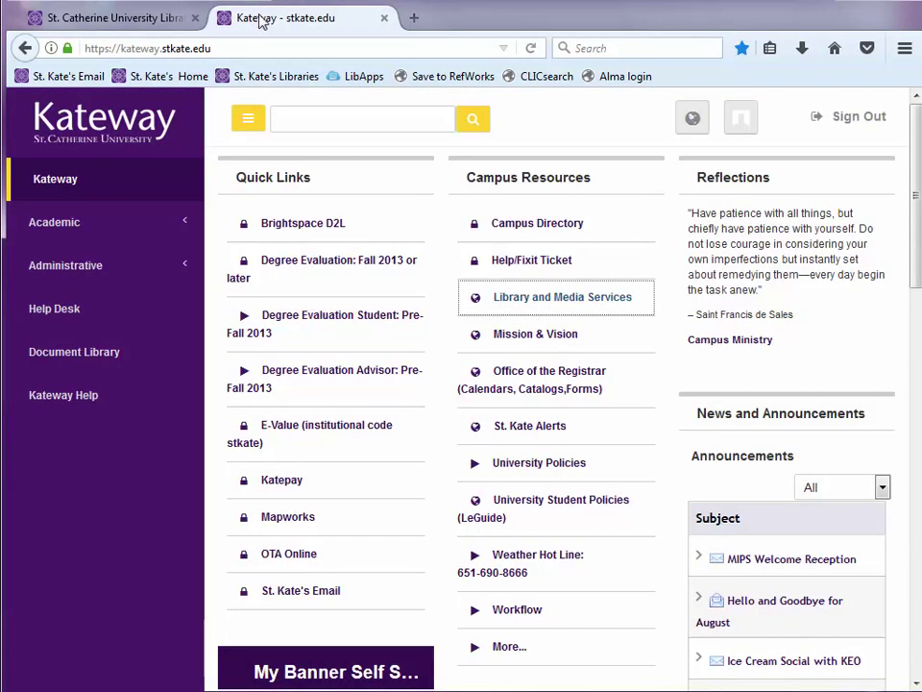
click(574, 299)
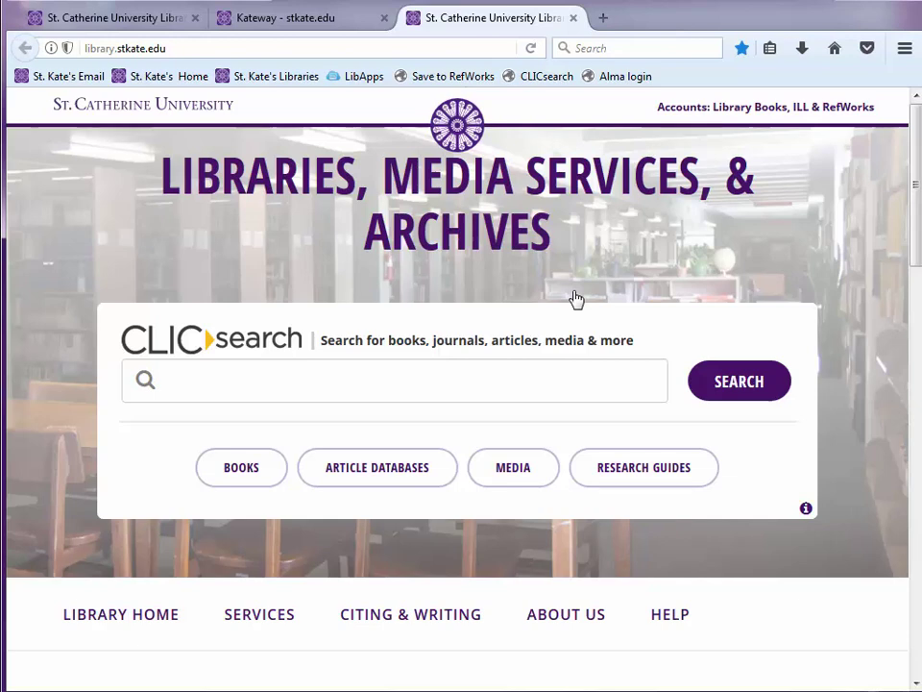
Go to Article Databases and open PsycINFO from the Favorite Databases list.
click(408, 474)
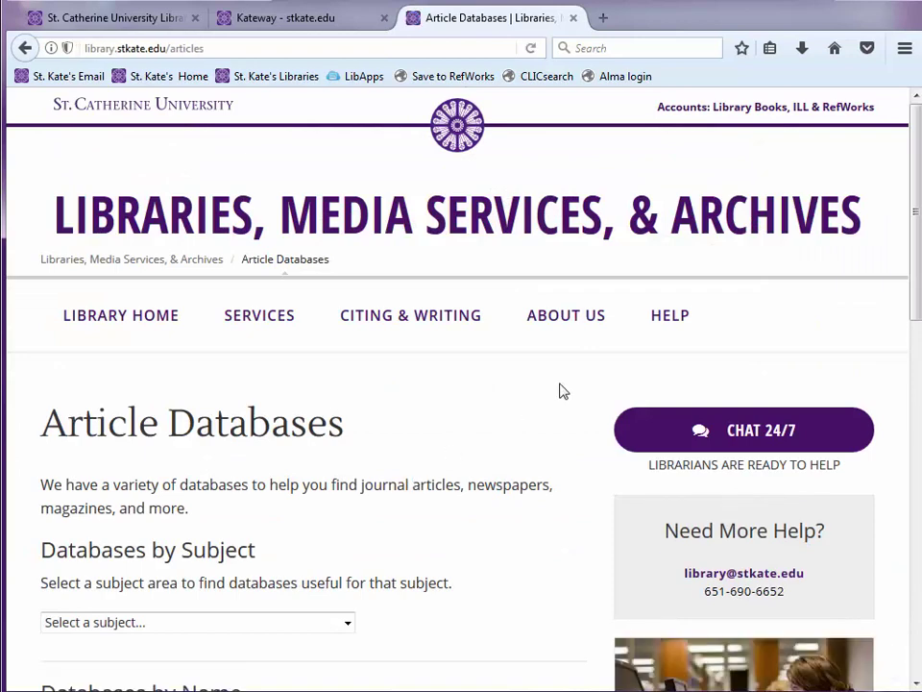
scroll(563, 391, down, 5)
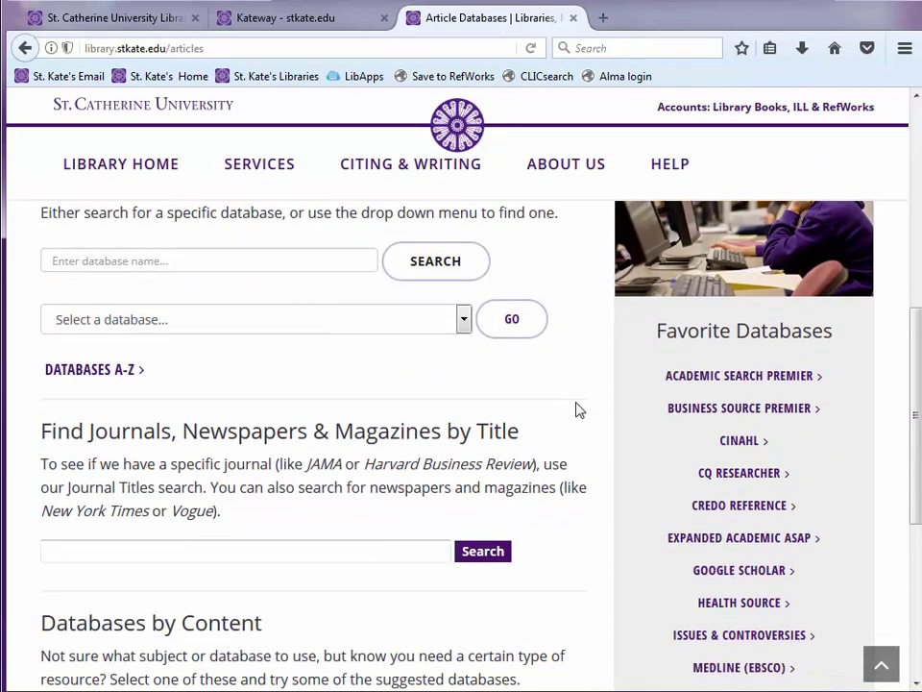
scroll(593, 428, down, 4)
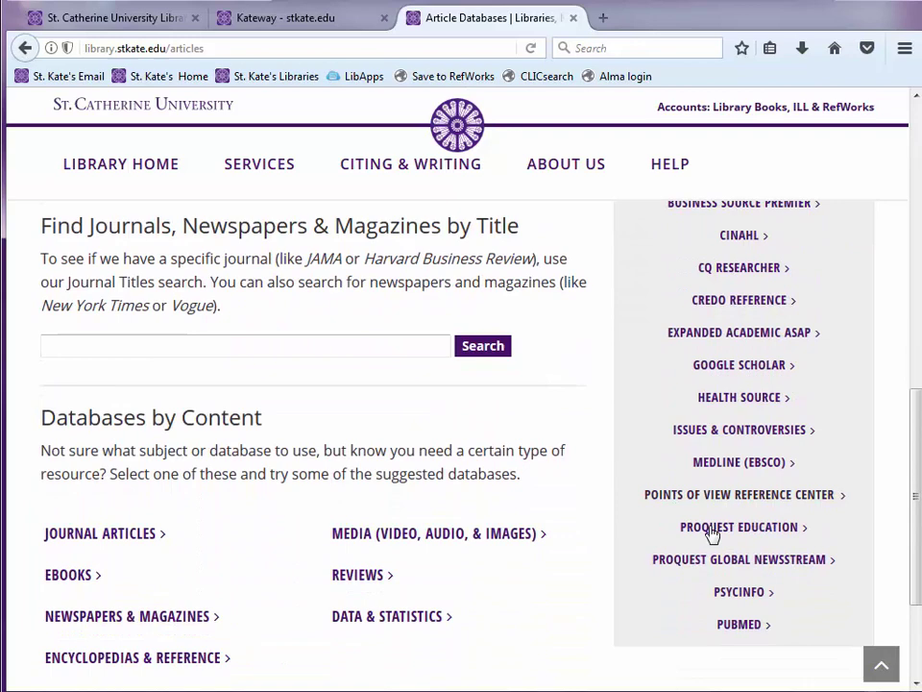
click(747, 595)
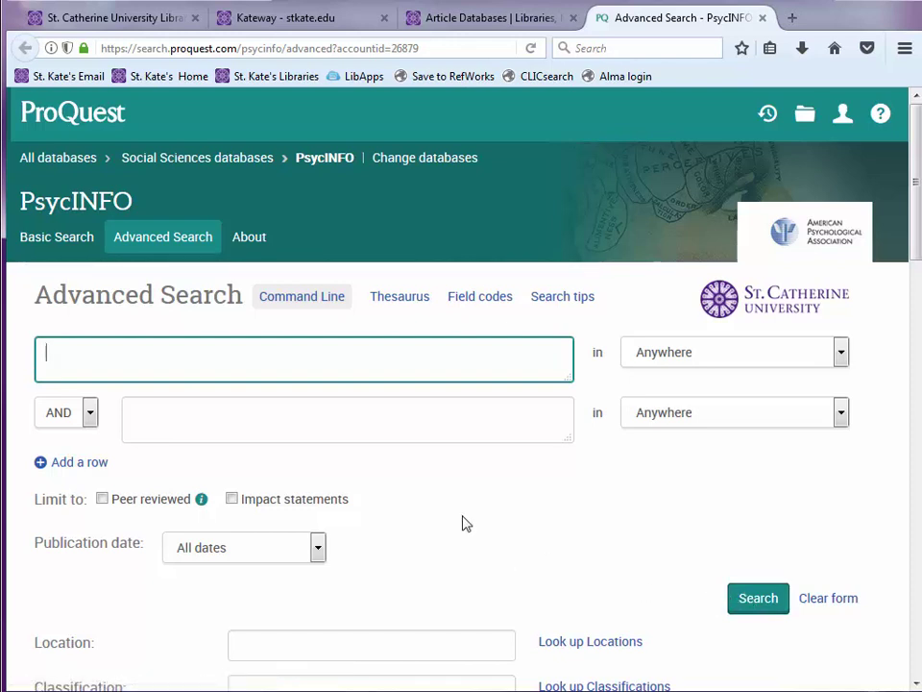
Apply the Peer reviewed limit and the Empirical Study methodology limit on the Advanced Search form.
click(102, 500)
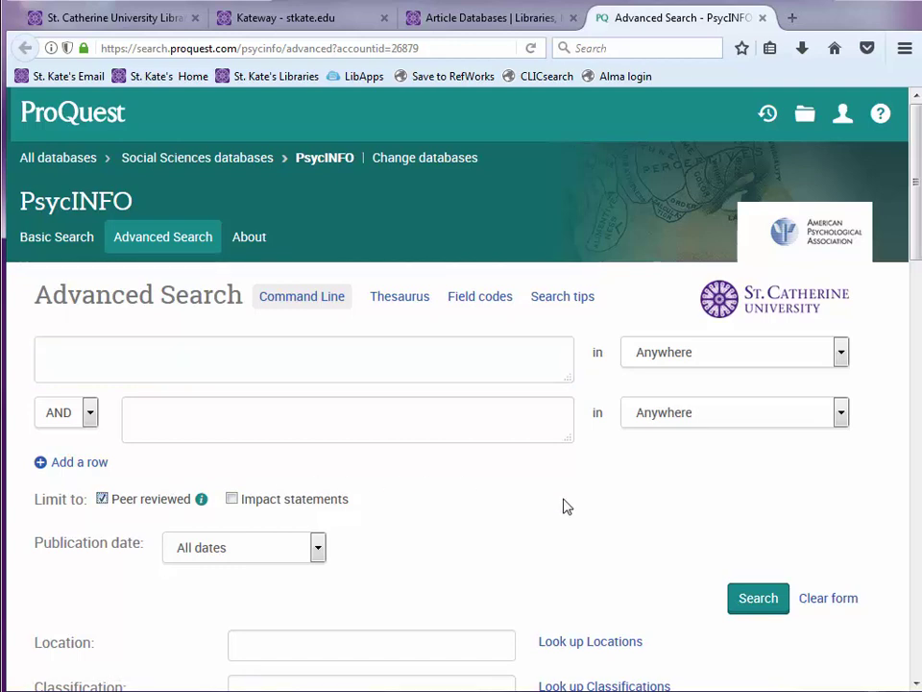
scroll(565, 505, down, 3)
scroll(566, 506, down, 4)
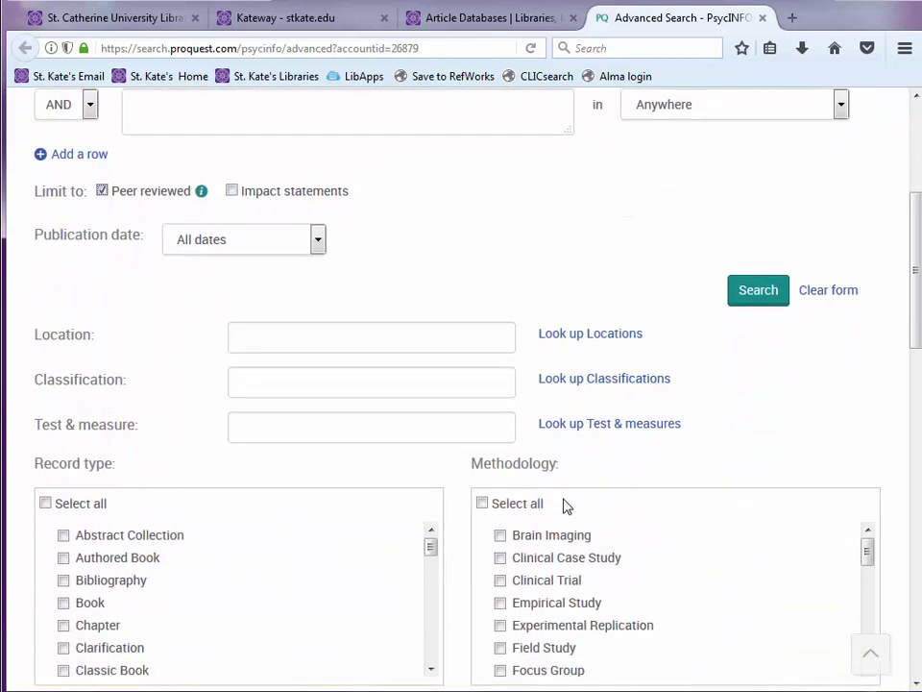
scroll(566, 504, down, 2)
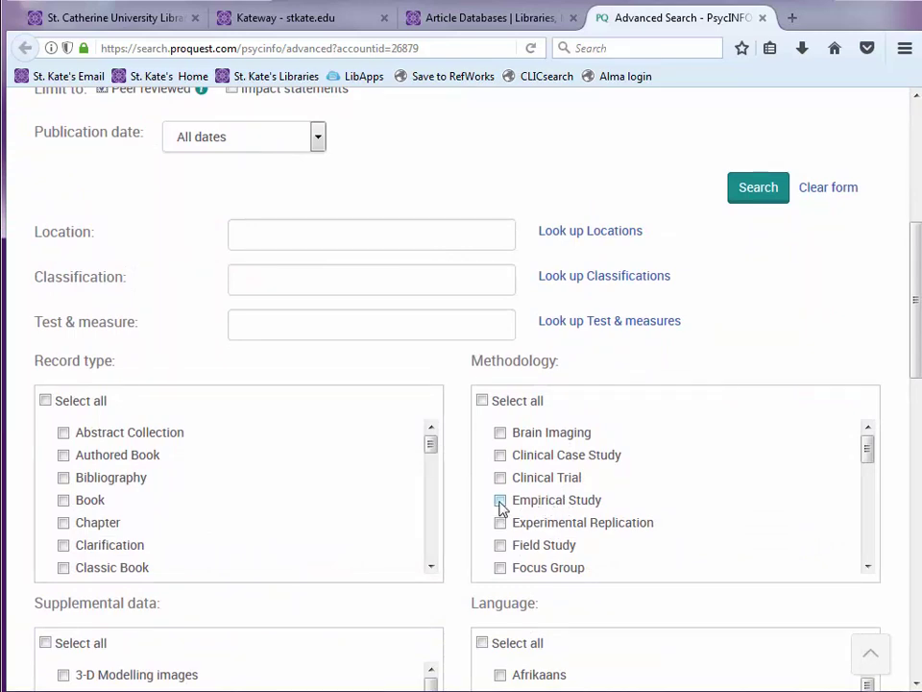
click(500, 500)
scroll(736, 448, up, 4)
scroll(641, 414, up, 2)
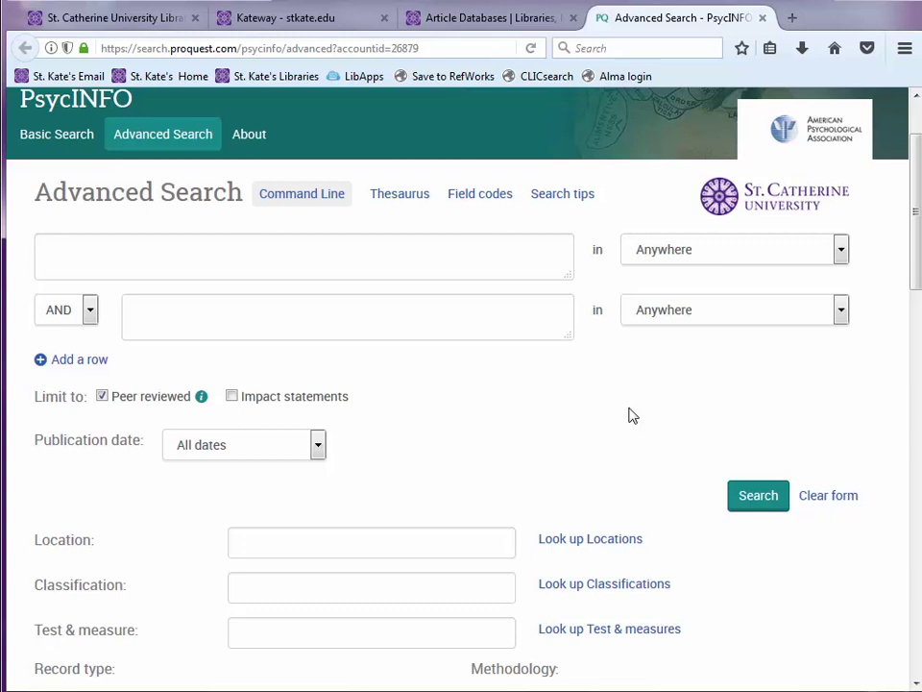
Change the second search row's operator from AND to OR.
click(89, 313)
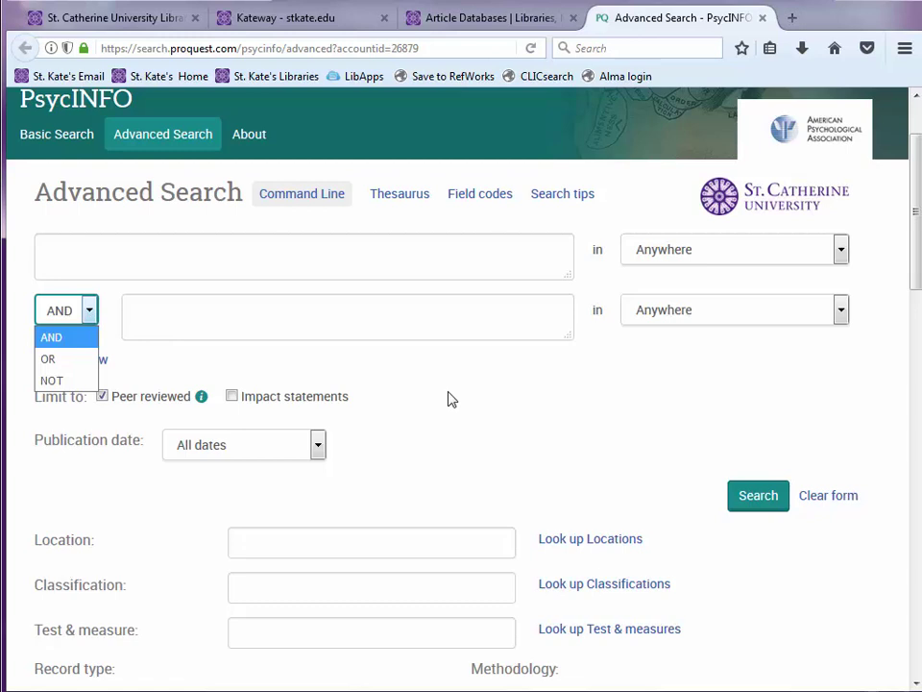
click(77, 320)
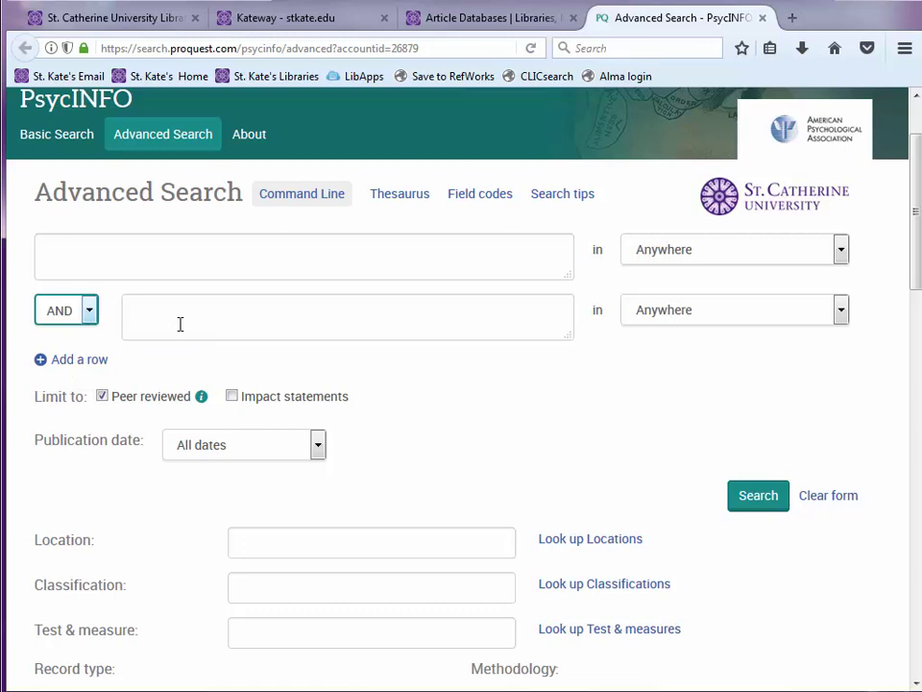
click(90, 312)
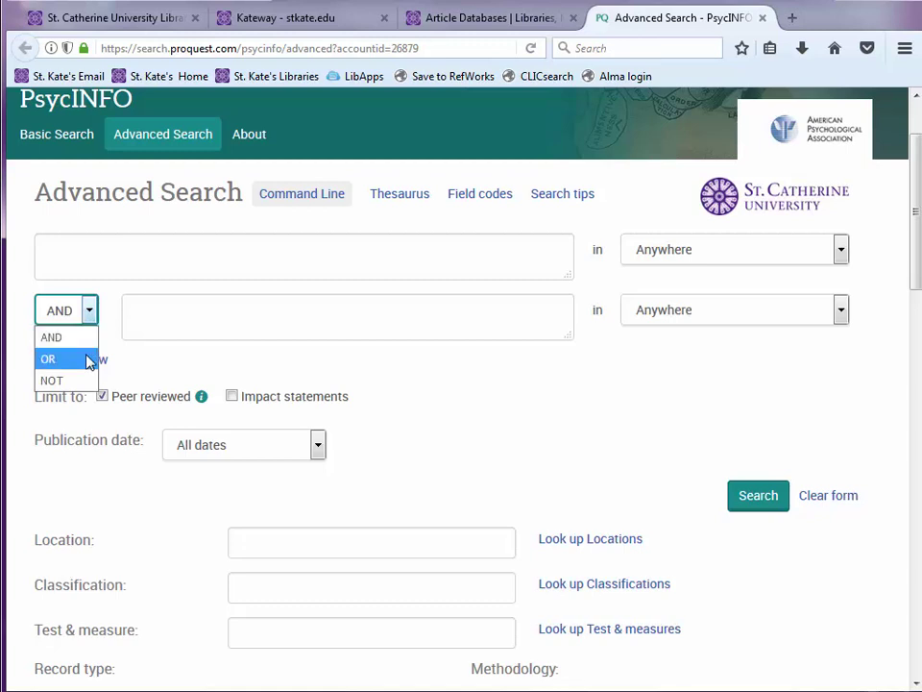
click(48, 359)
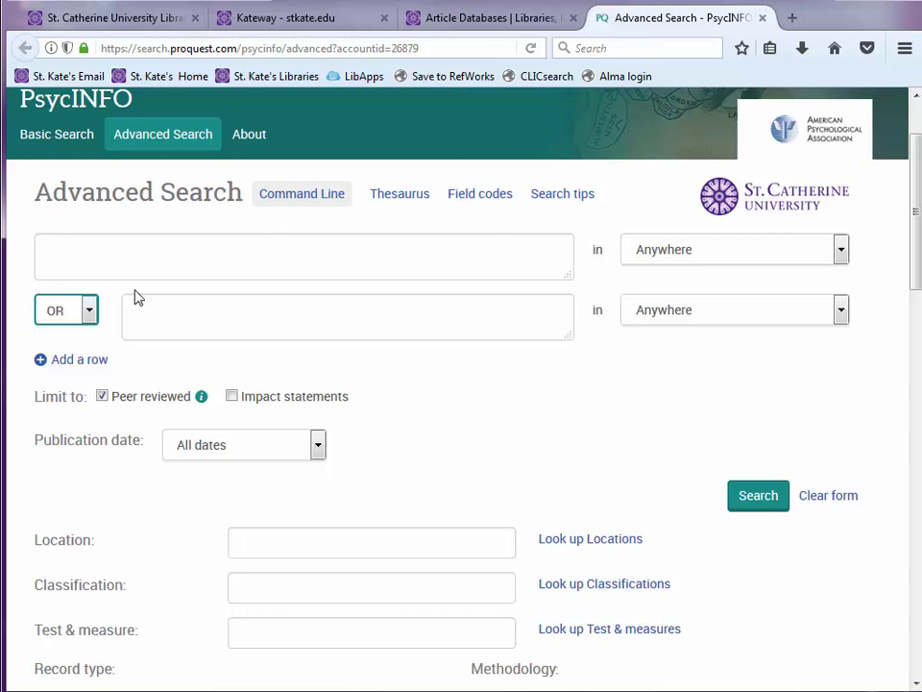
Search 'post traumatic stress disorder' AND 'memory' with the operator back on AND, yielding 1,352 results.
click(144, 257)
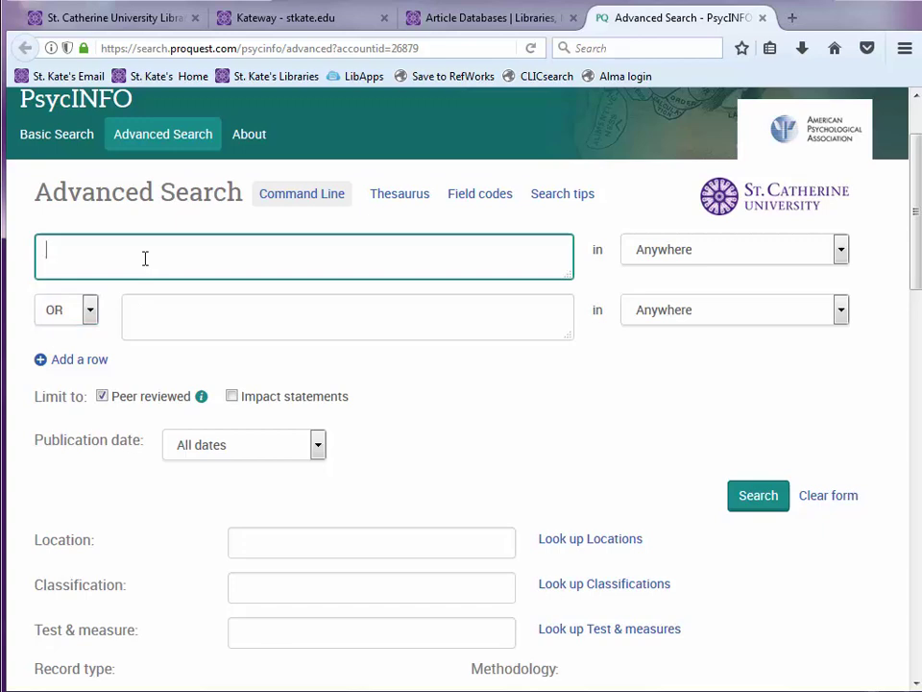
text(post traumatic stress disorder)
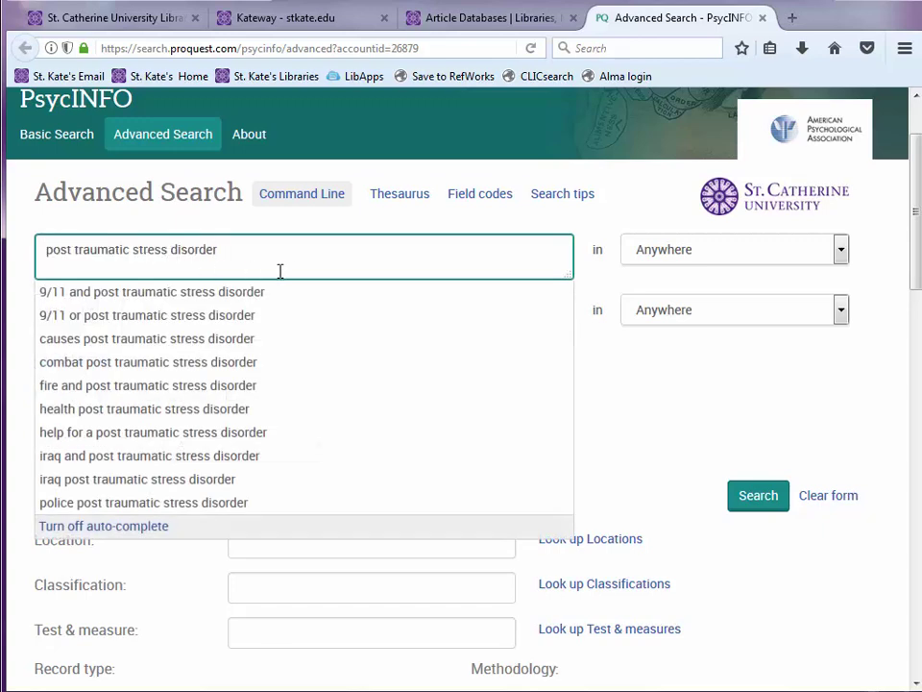
click(643, 385)
click(88, 317)
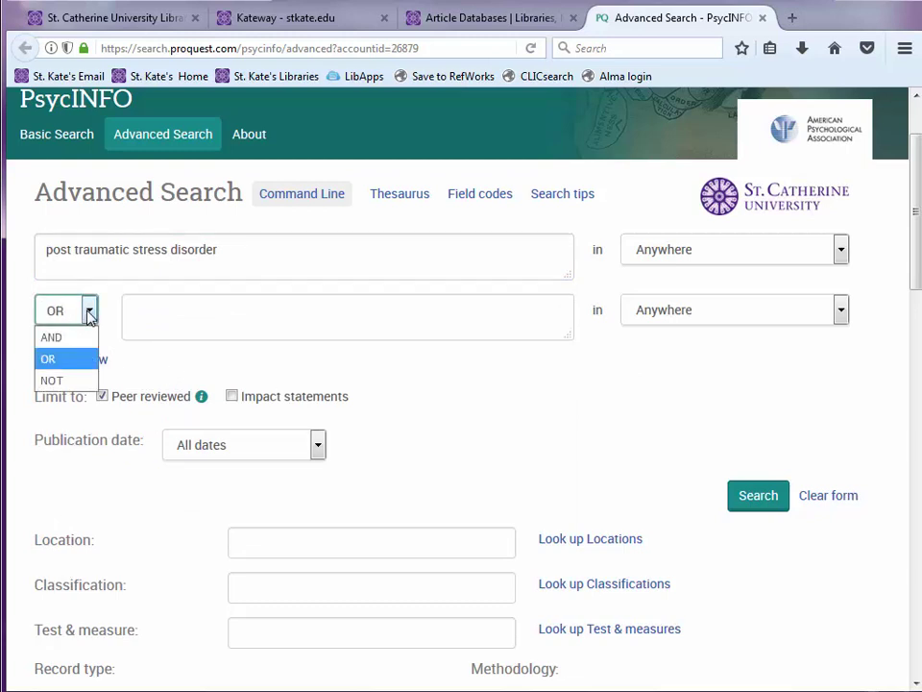
click(70, 338)
click(167, 322)
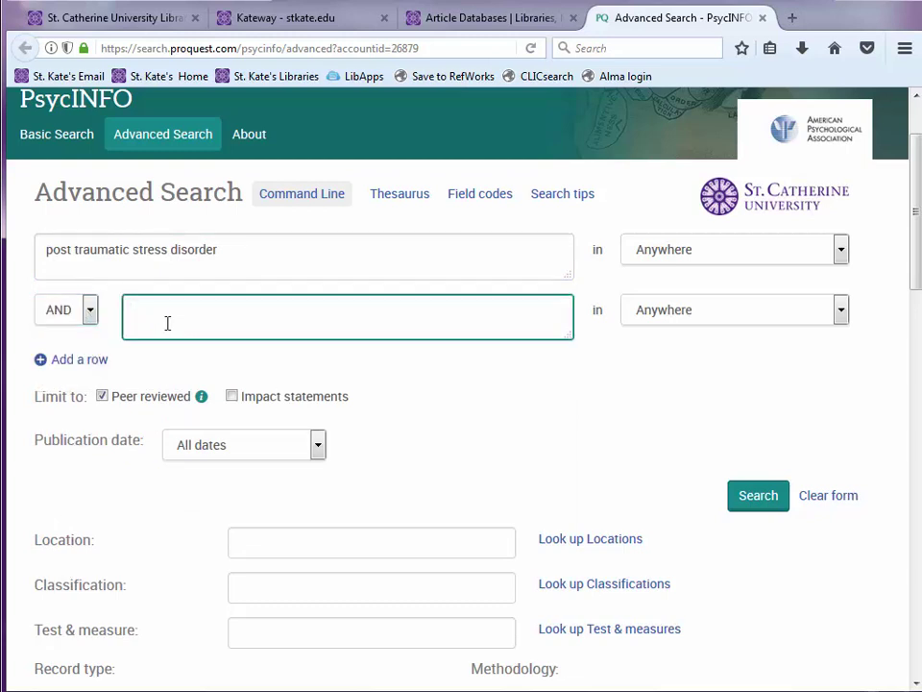
text(memory)
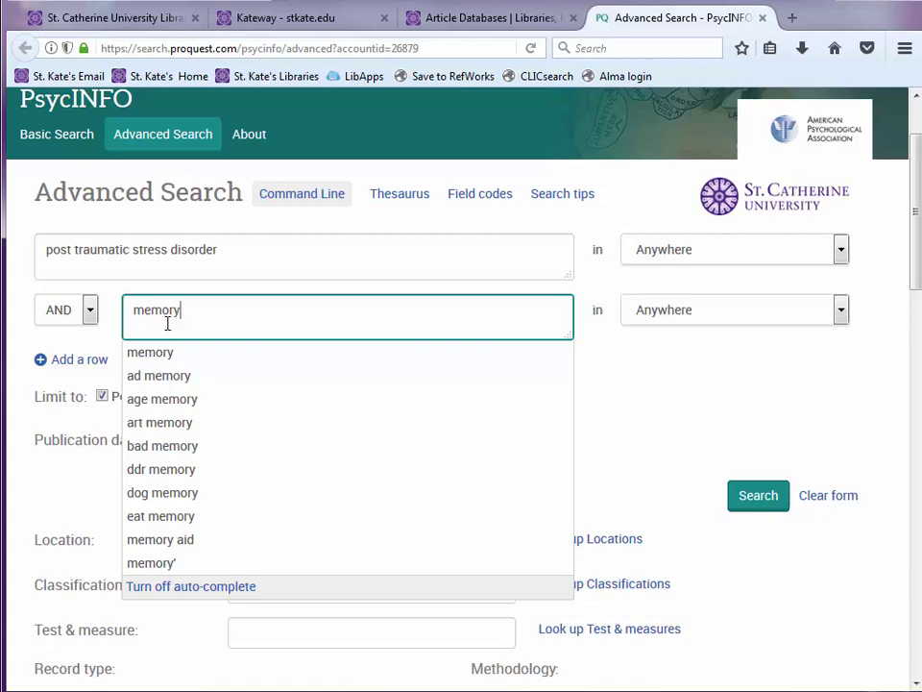
click(758, 496)
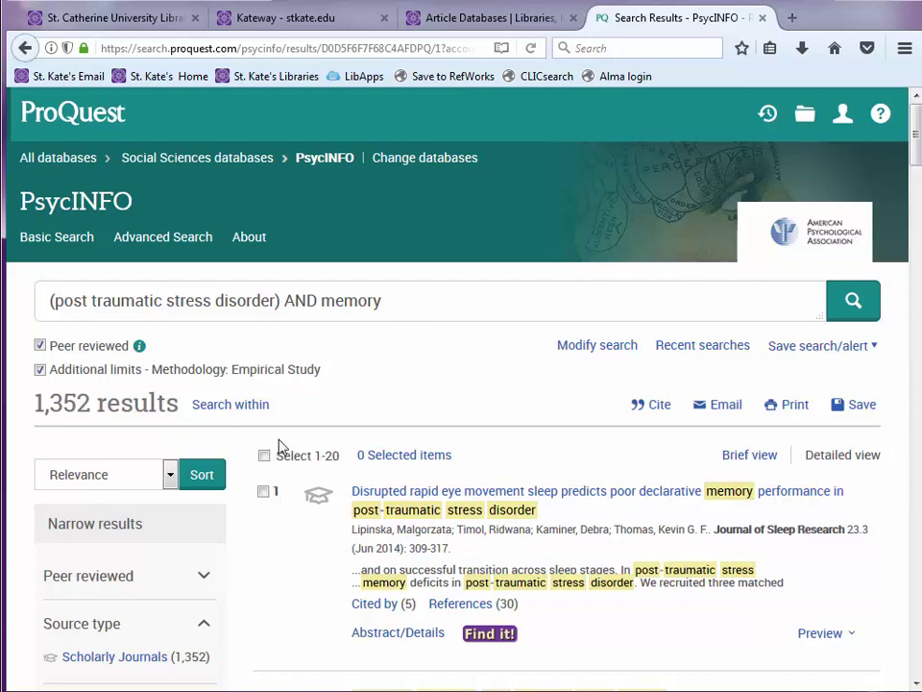
Set a publication date range of 2012 to 2017, cutting results to 533.
scroll(280, 444, down, 3)
scroll(280, 444, down, 3)
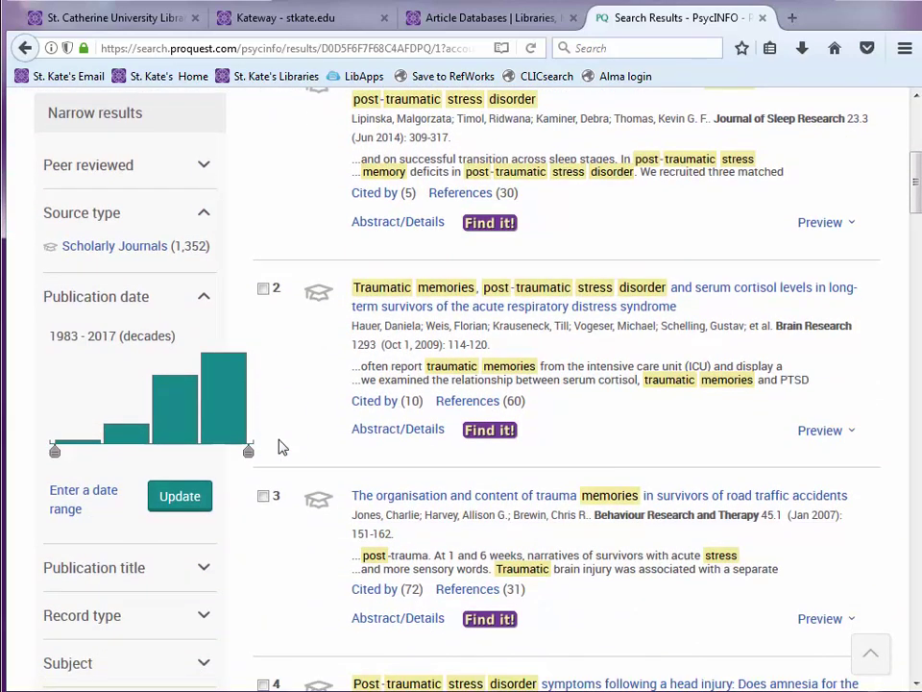
scroll(281, 445, down, 1)
scroll(281, 447, down, 3)
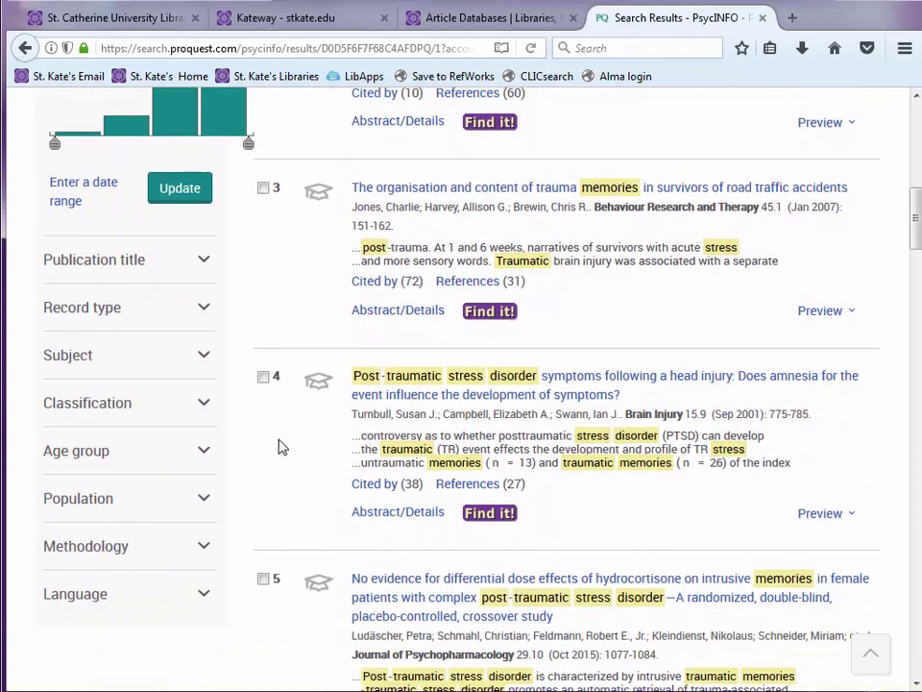
scroll(281, 447, up, 1)
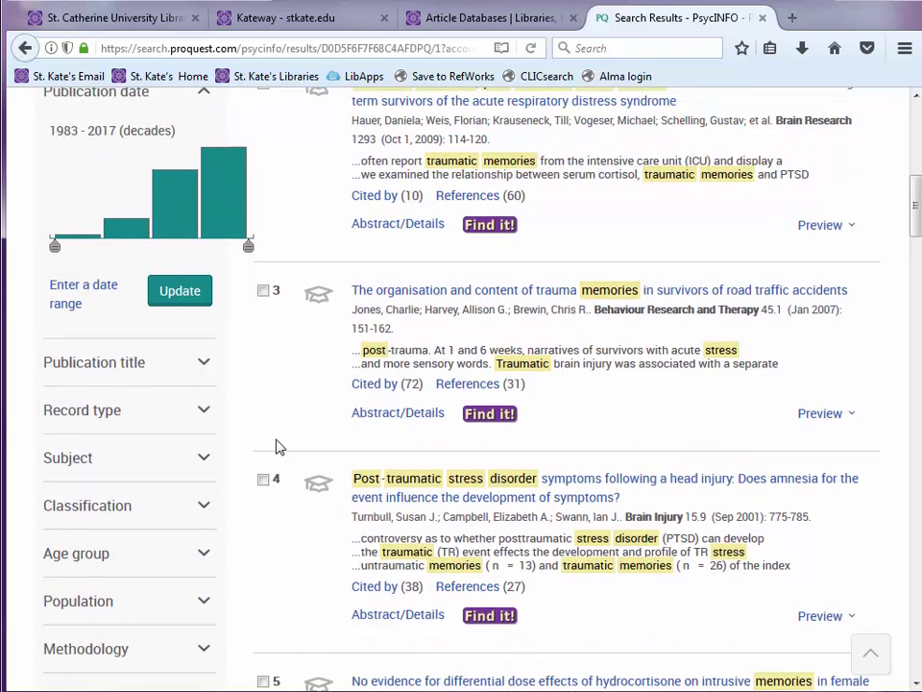
click(107, 298)
click(139, 379)
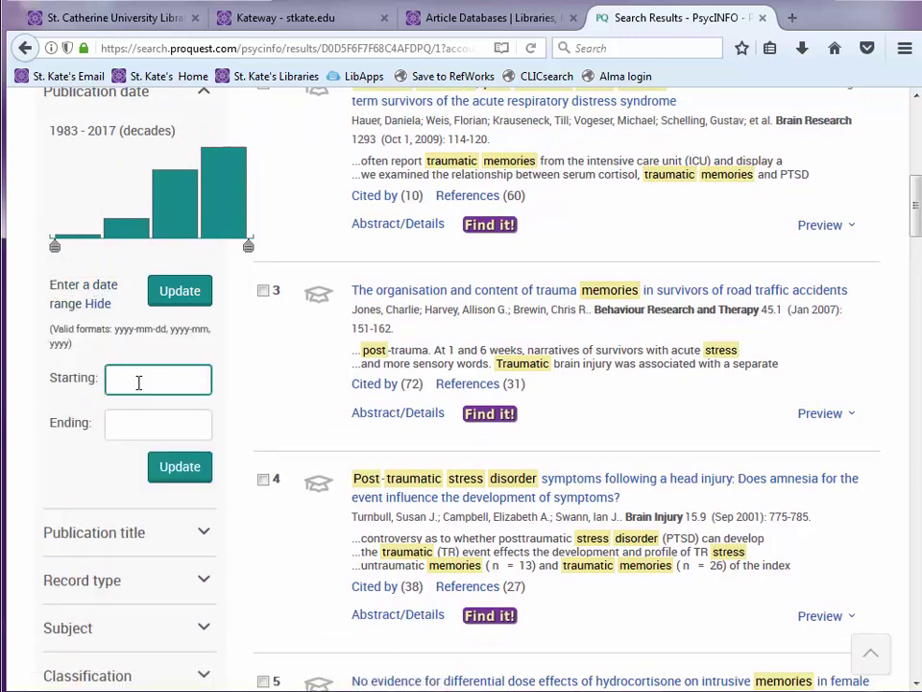
text(2012)
click(145, 423)
text(2017)
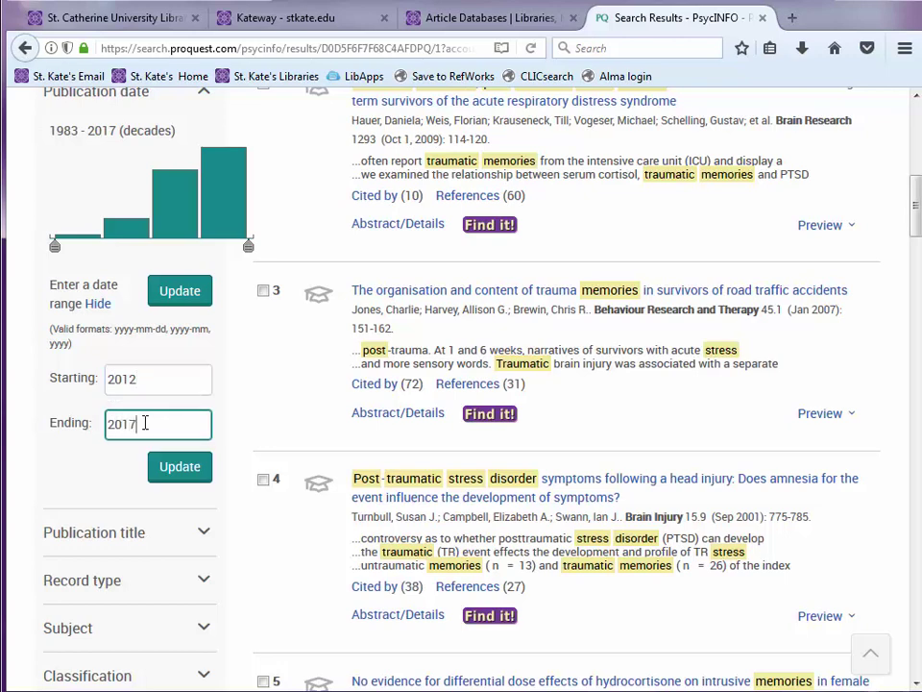
click(167, 470)
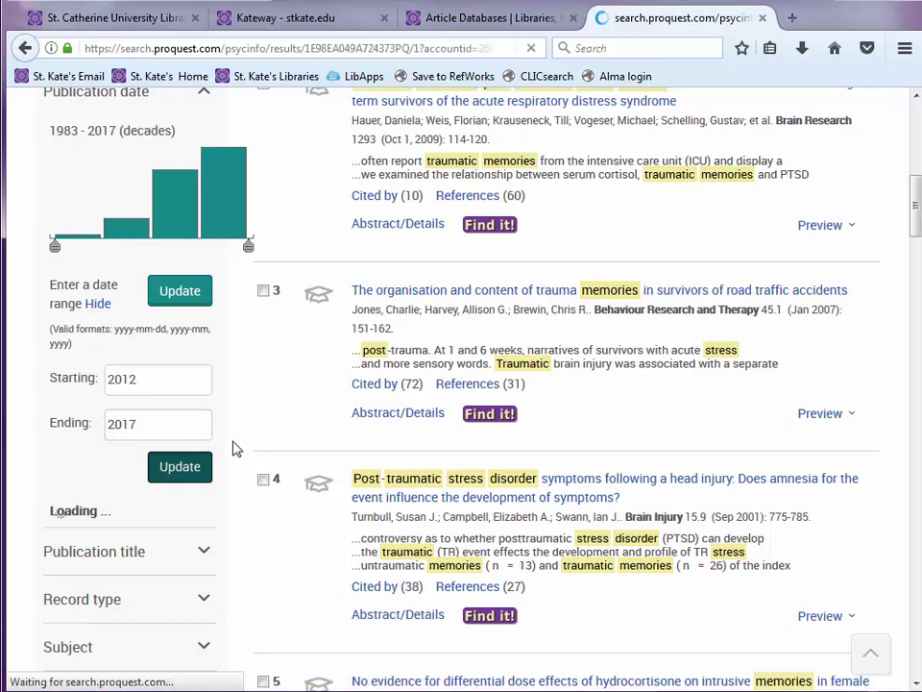
scroll(236, 450, up, 2)
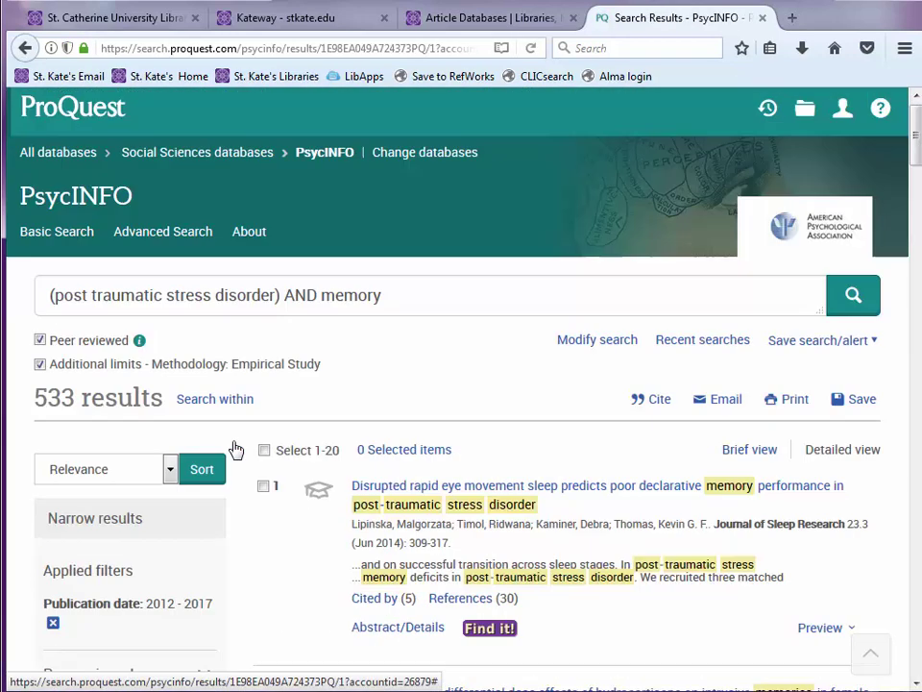
Append 'and veterans' to the query and rerun it, narrowing results to 88.
click(425, 298)
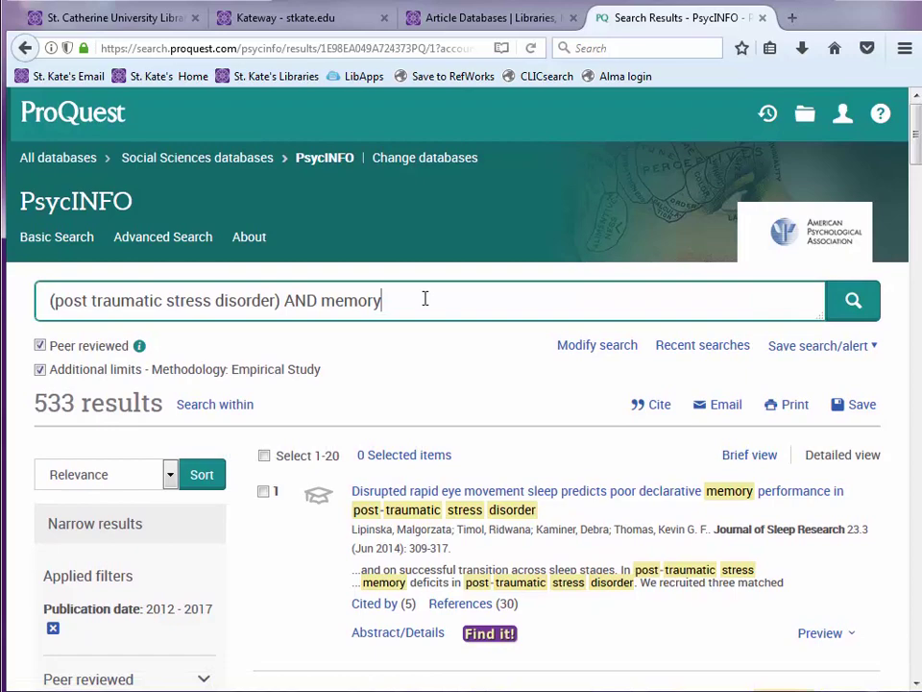
text(and veterans)
click(852, 303)
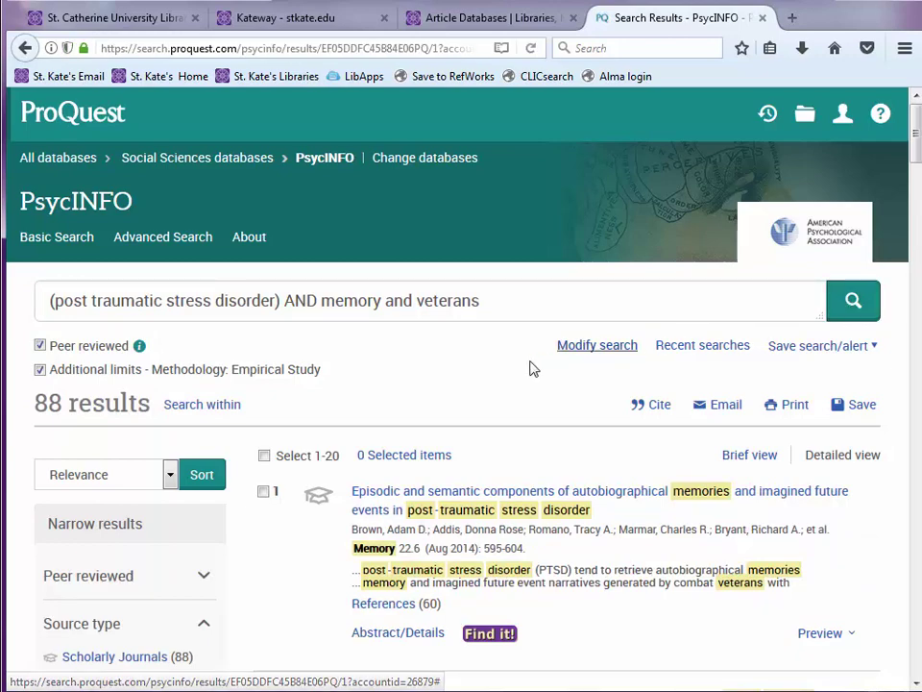
scroll(525, 370, down, 5)
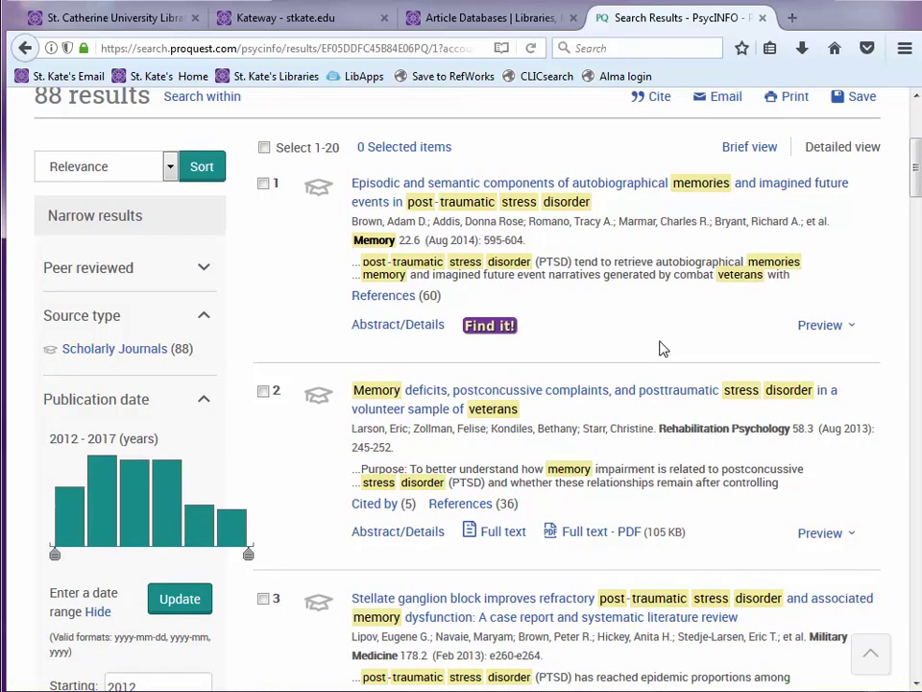
scroll(659, 348, up, 2)
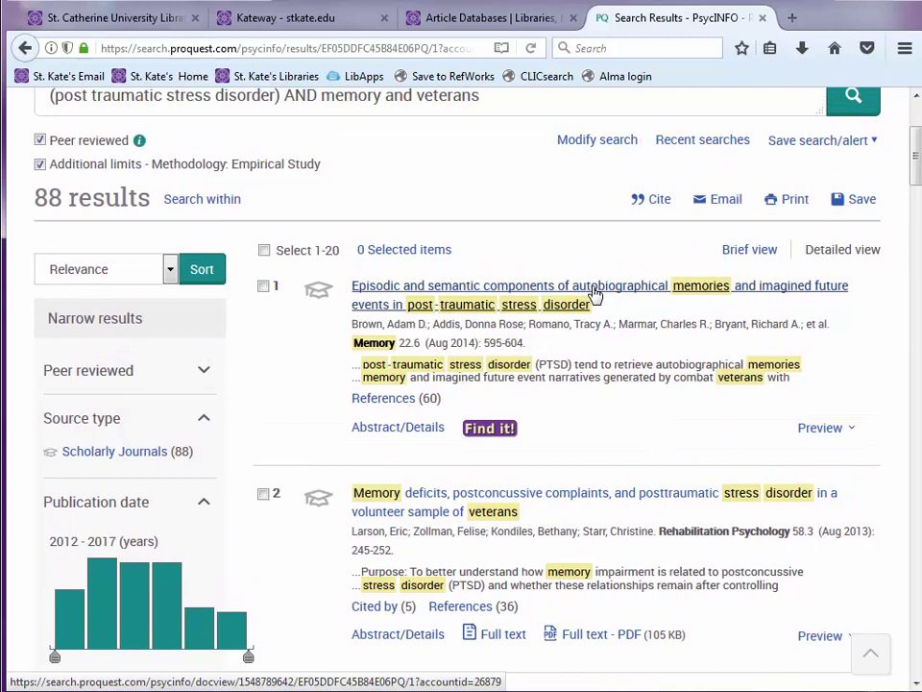
click(595, 291)
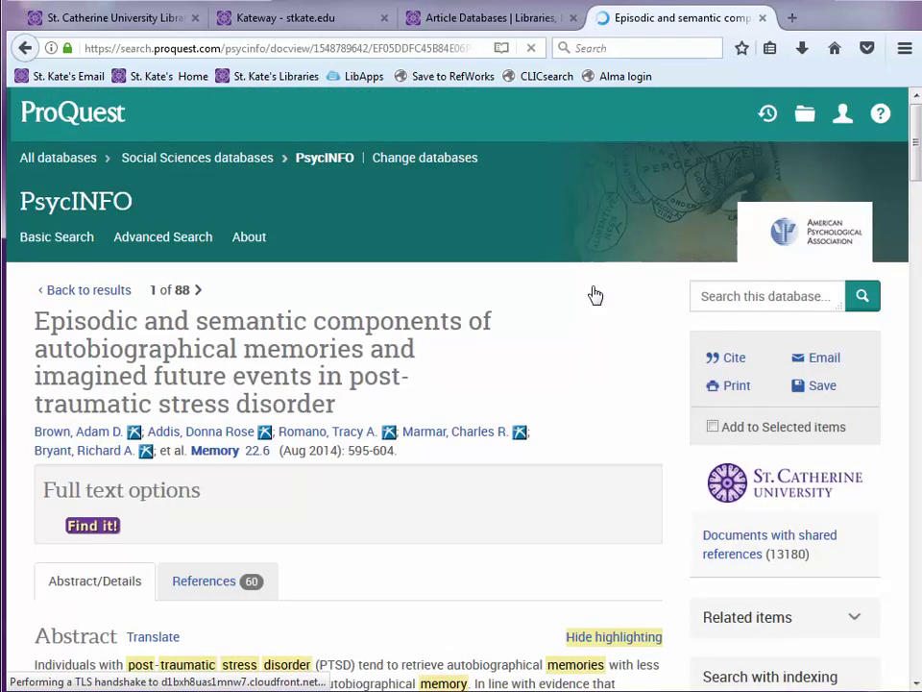
scroll(594, 295, down, 5)
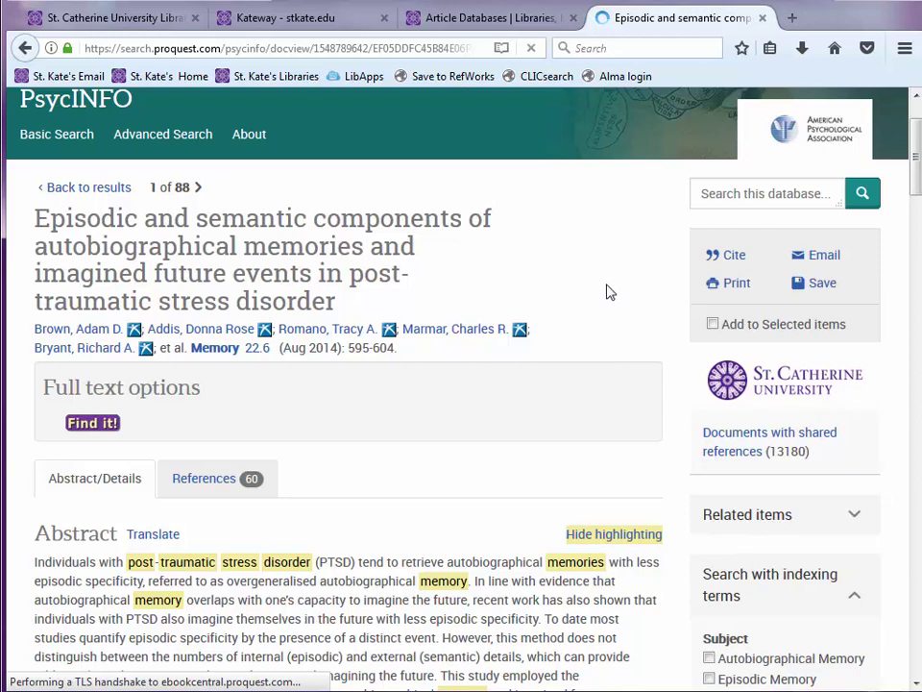
click(114, 193)
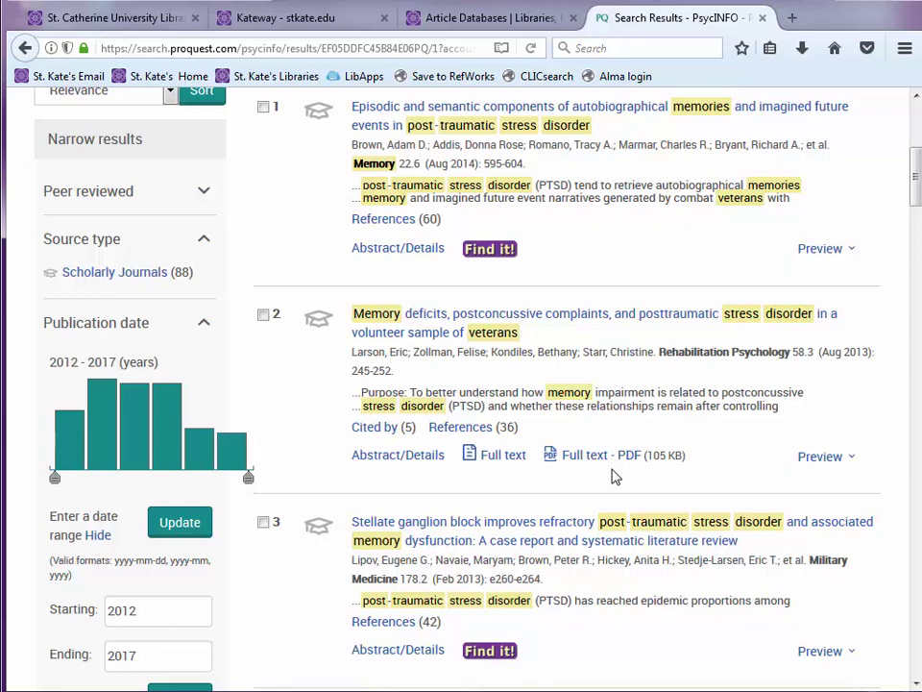
scroll(615, 478, down, 4)
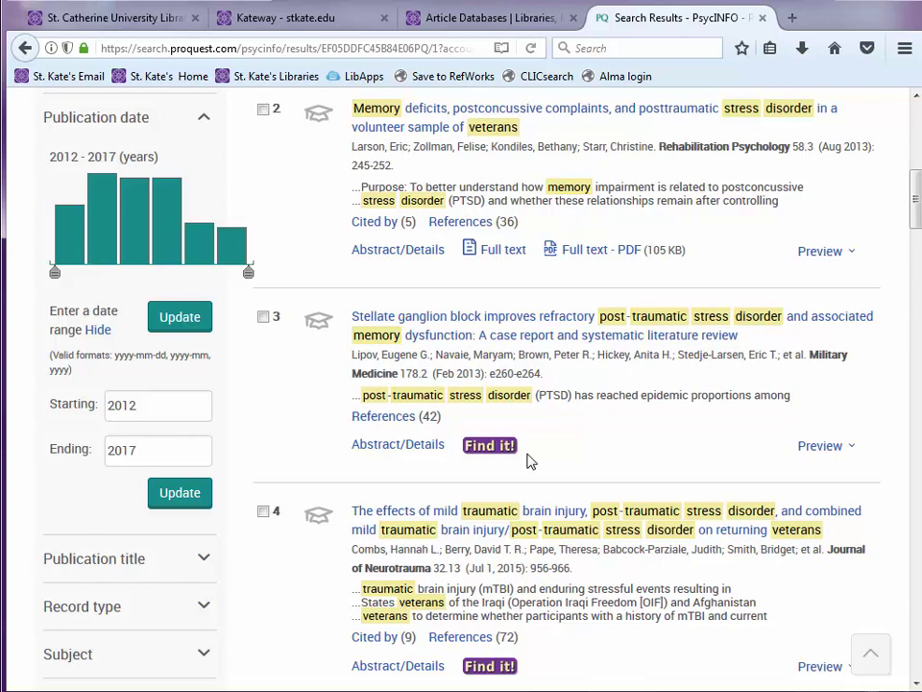
Open the library's HELP page and scroll to its chat, email, call and text options.
click(165, 21)
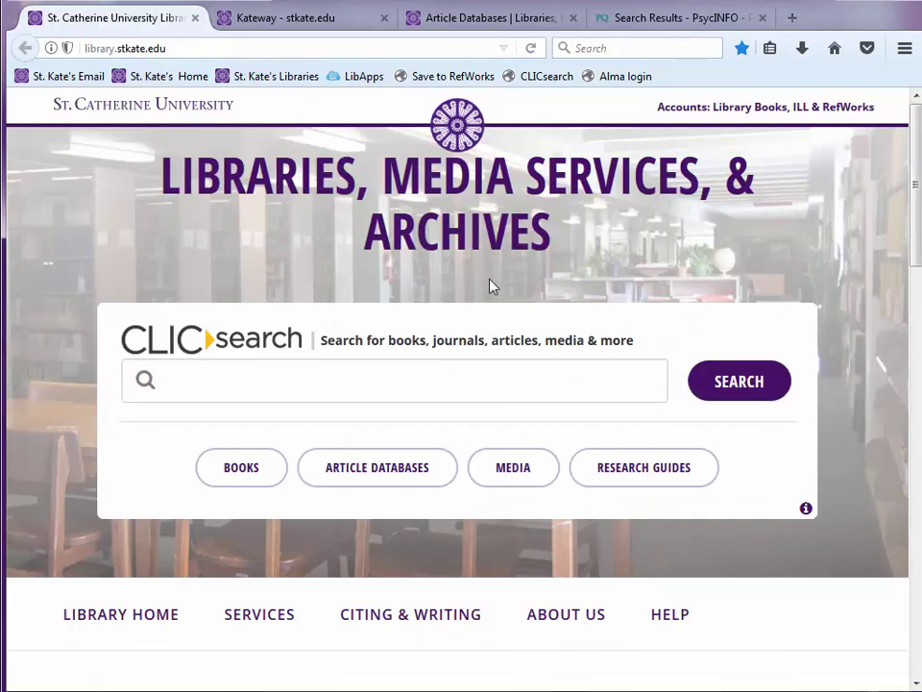
click(670, 616)
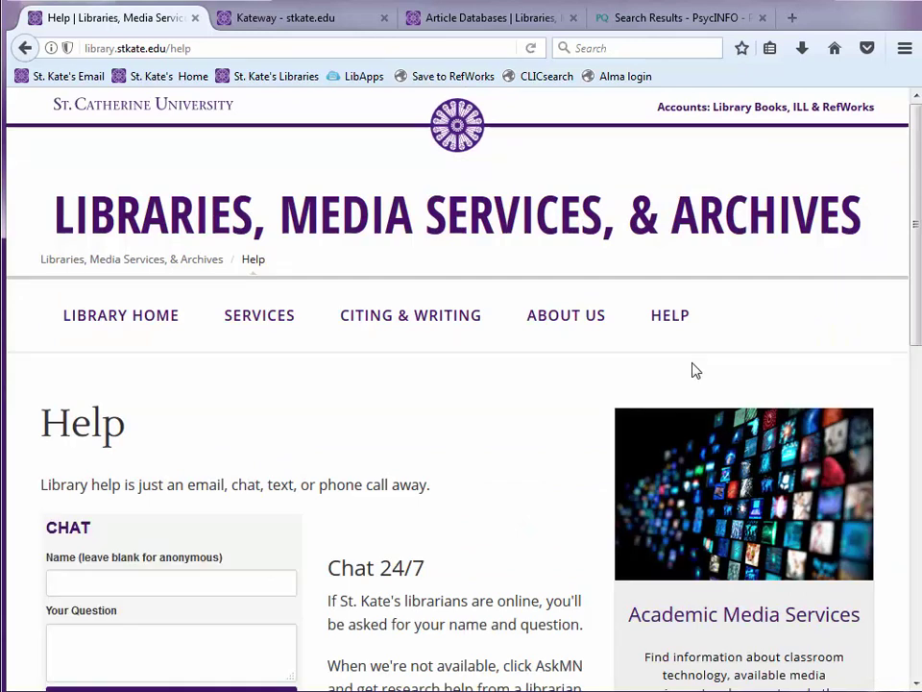
scroll(695, 371, down, 3)
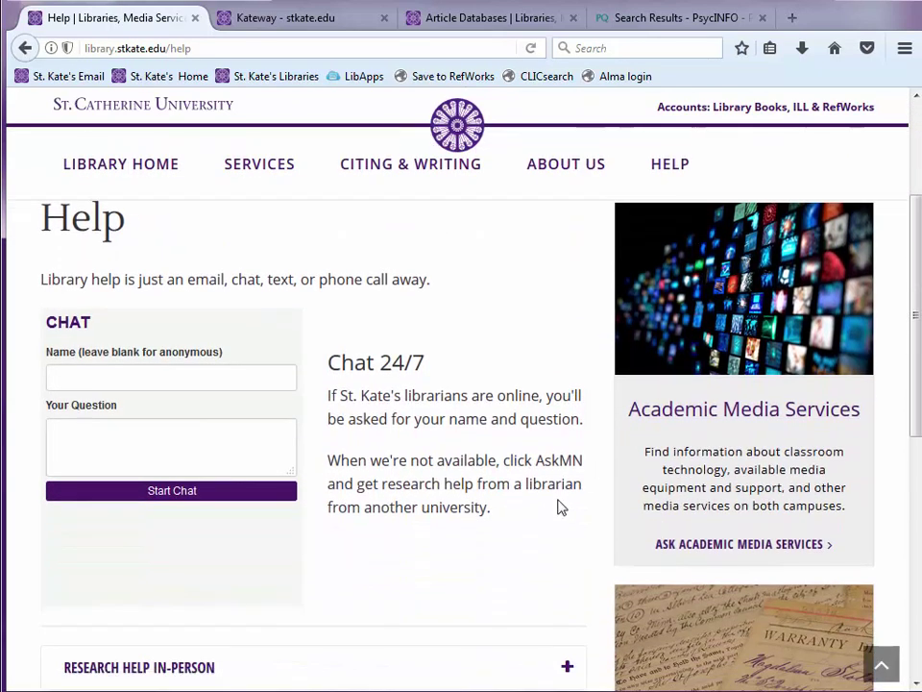
scroll(498, 530, down, 3)
scroll(502, 532, down, 1)
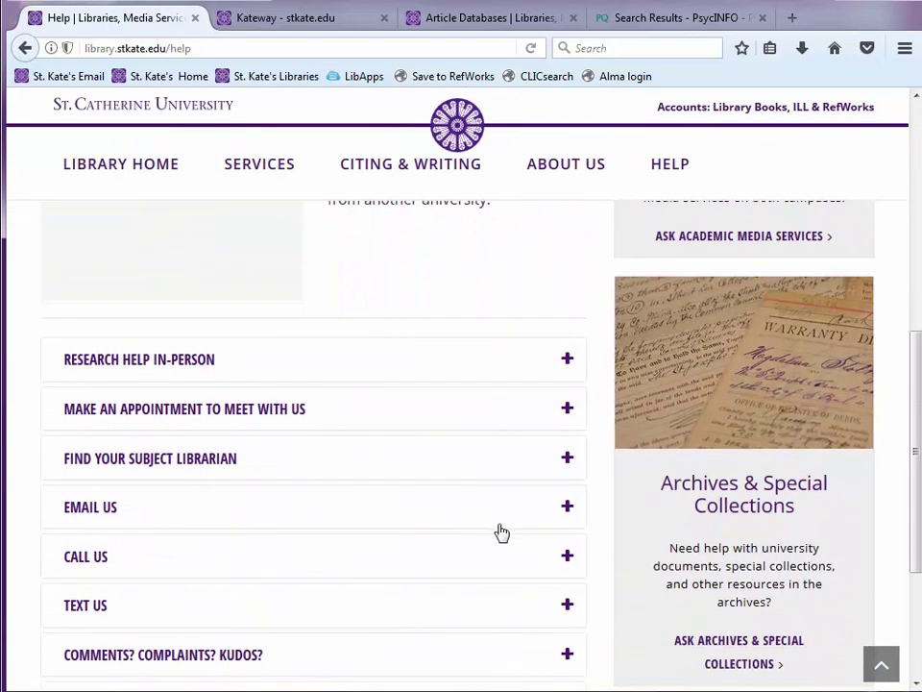